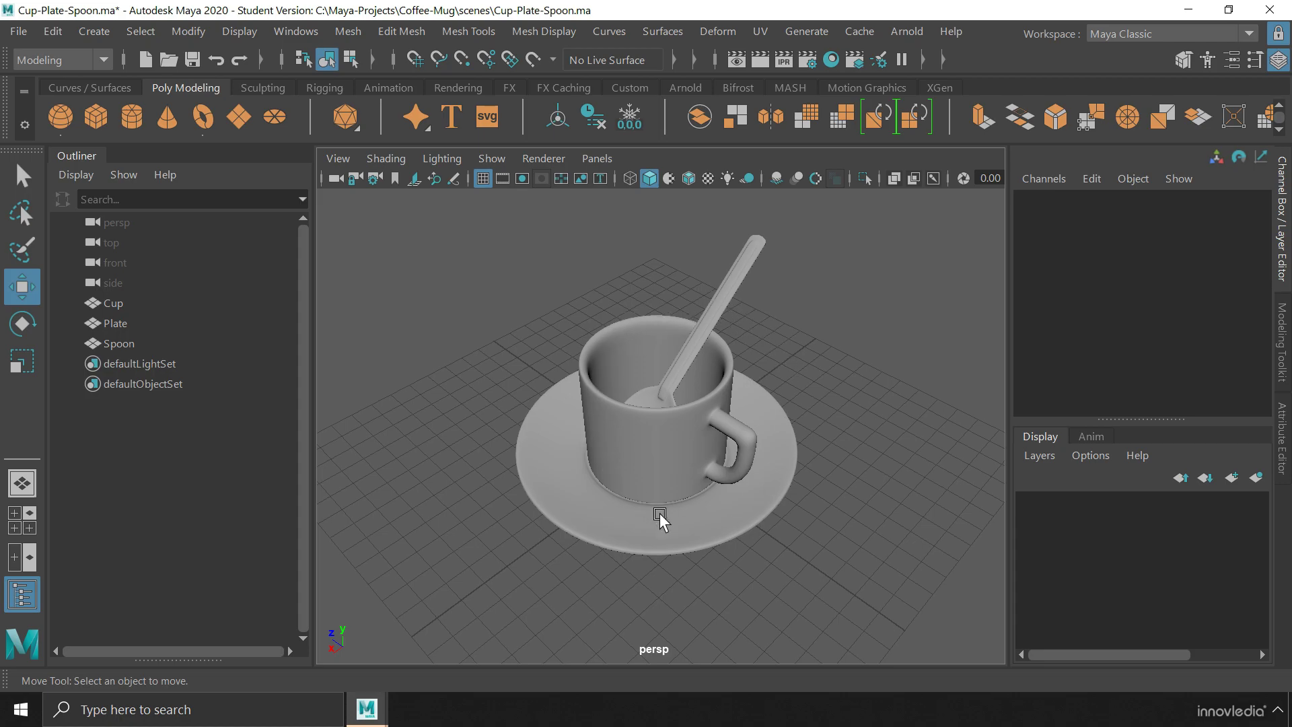
click(782, 448)
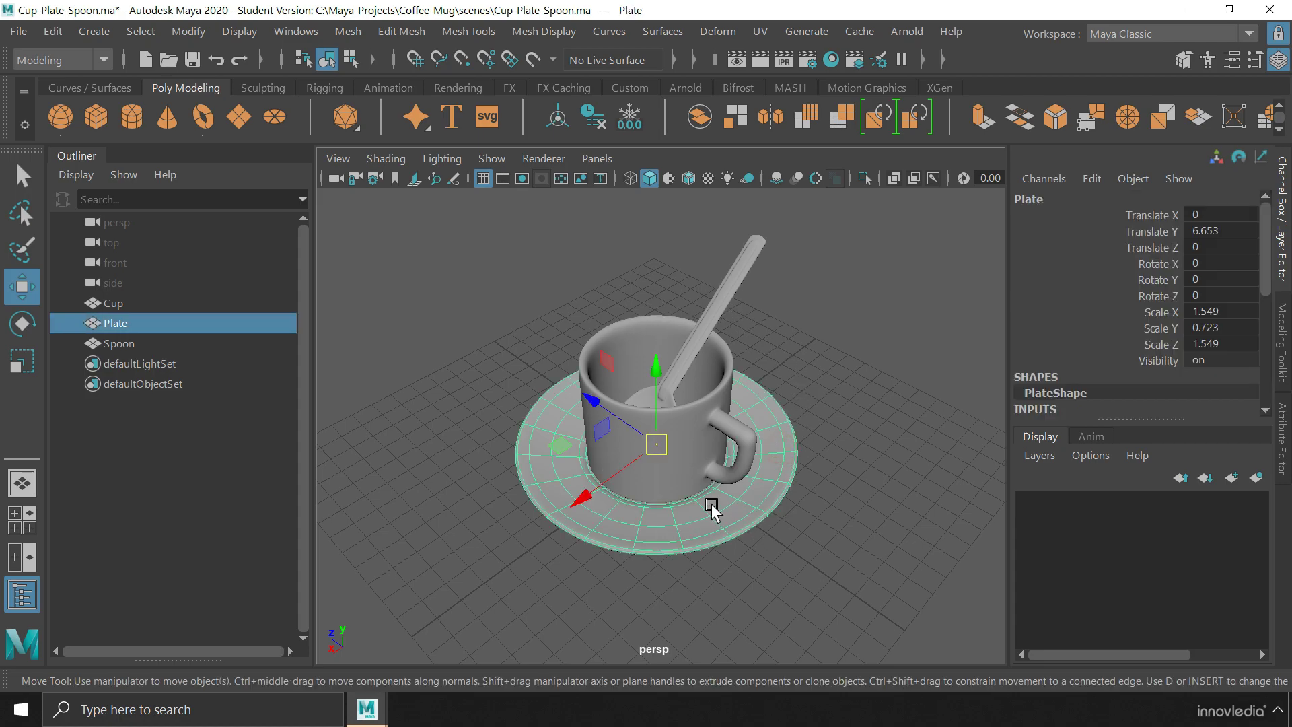
drag(588, 406, 721, 513)
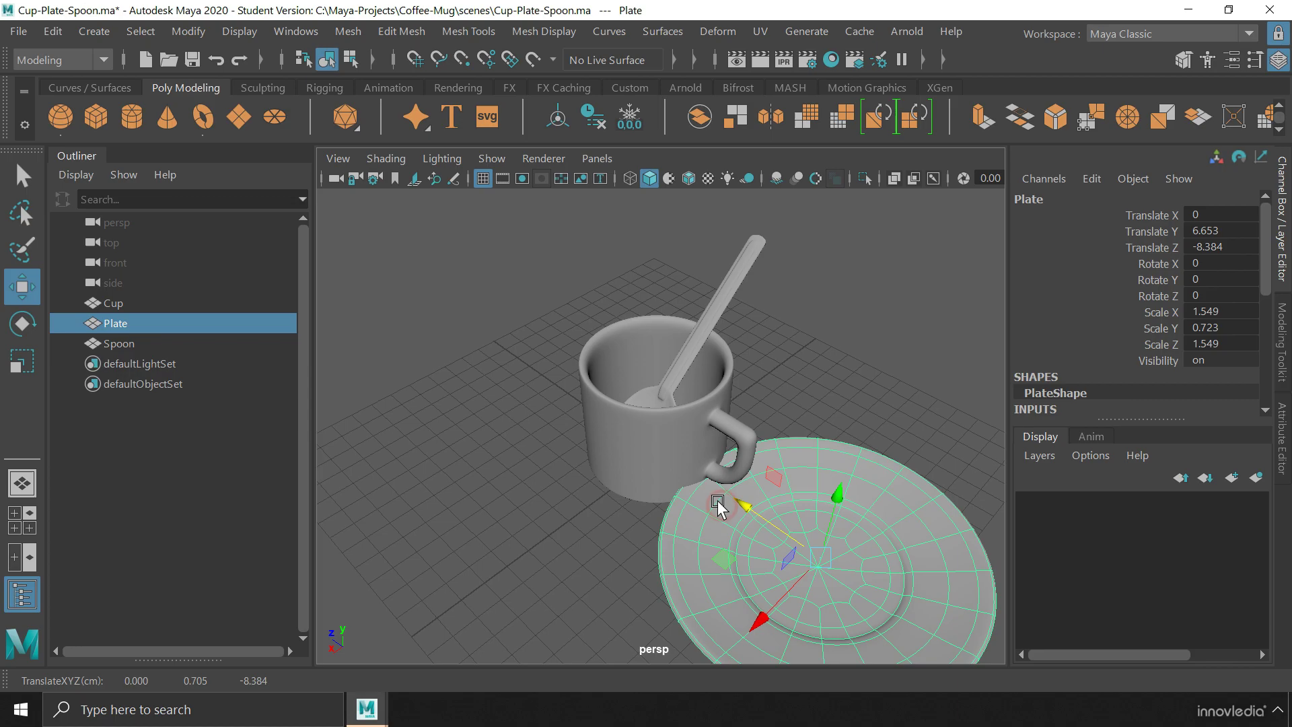
click(606, 383)
drag(593, 464, 406, 601)
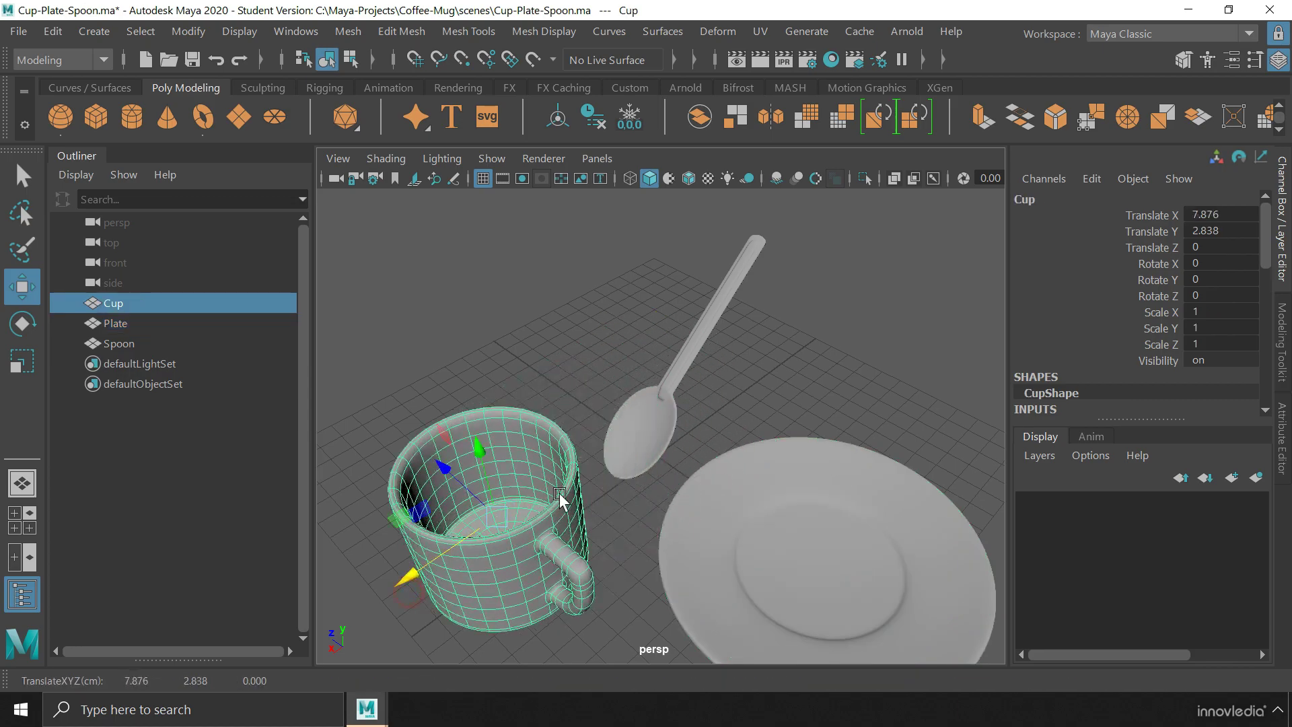
click(626, 439)
drag(594, 469, 707, 364)
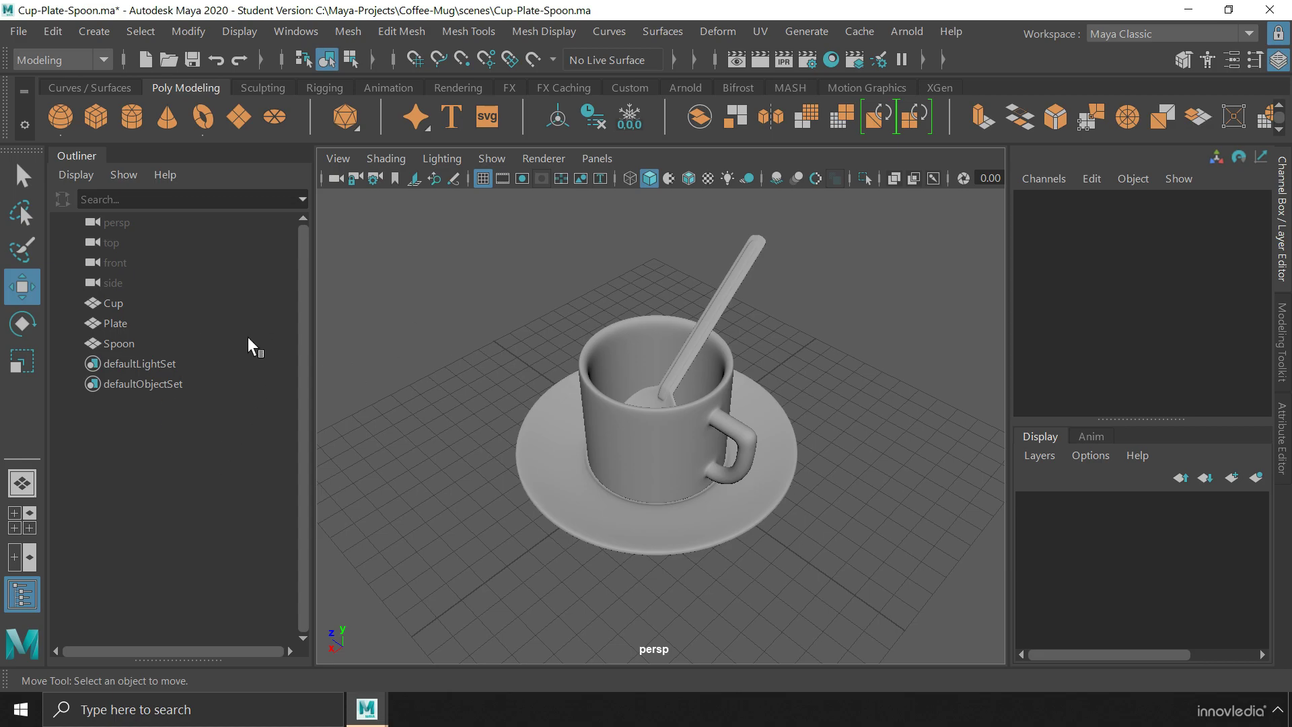
Drag the Cup onto the Plate in the Outliner, then expand Plate to show Cup beneath it
click(133, 301)
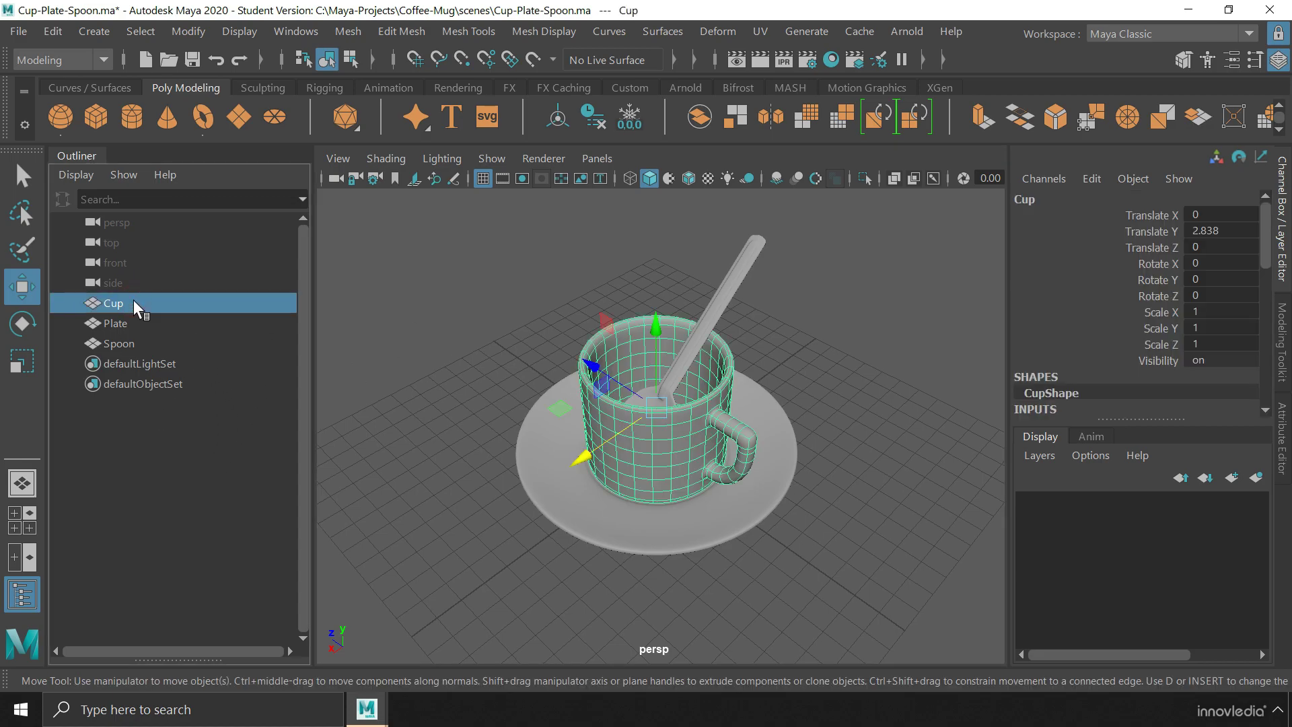
middle_drag(134, 302, 132, 323)
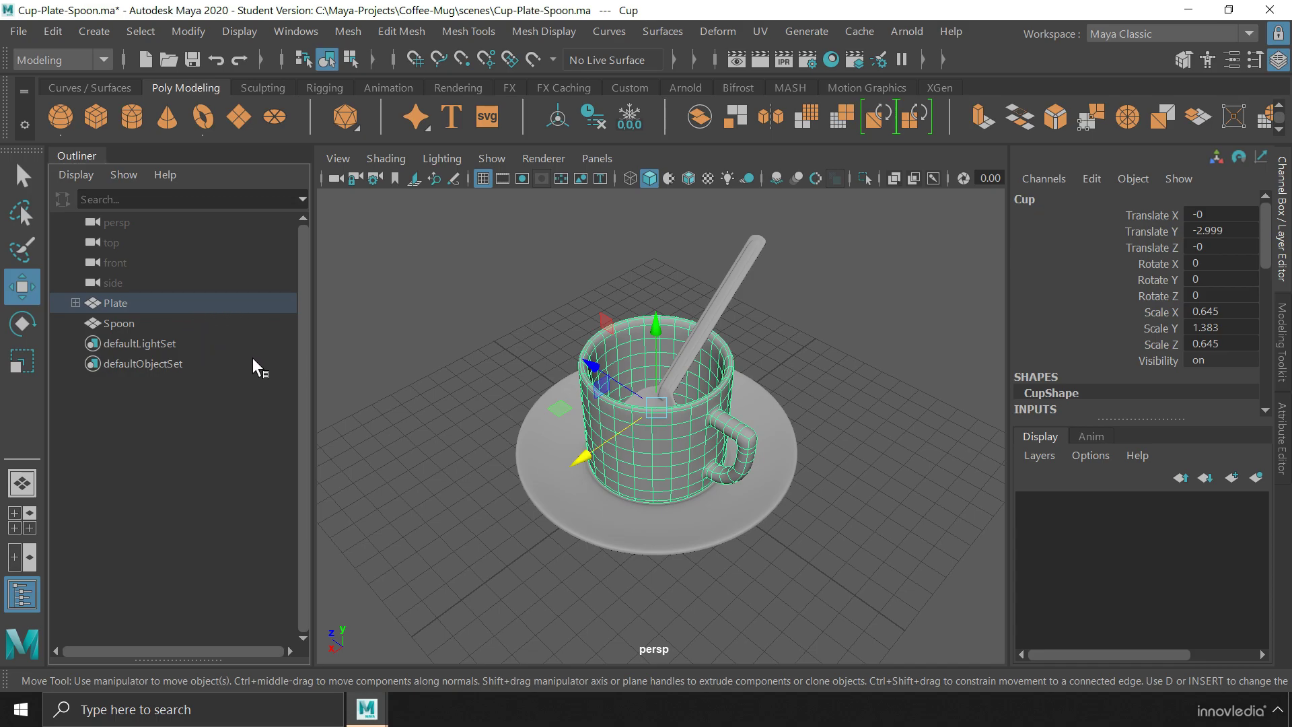
click(76, 303)
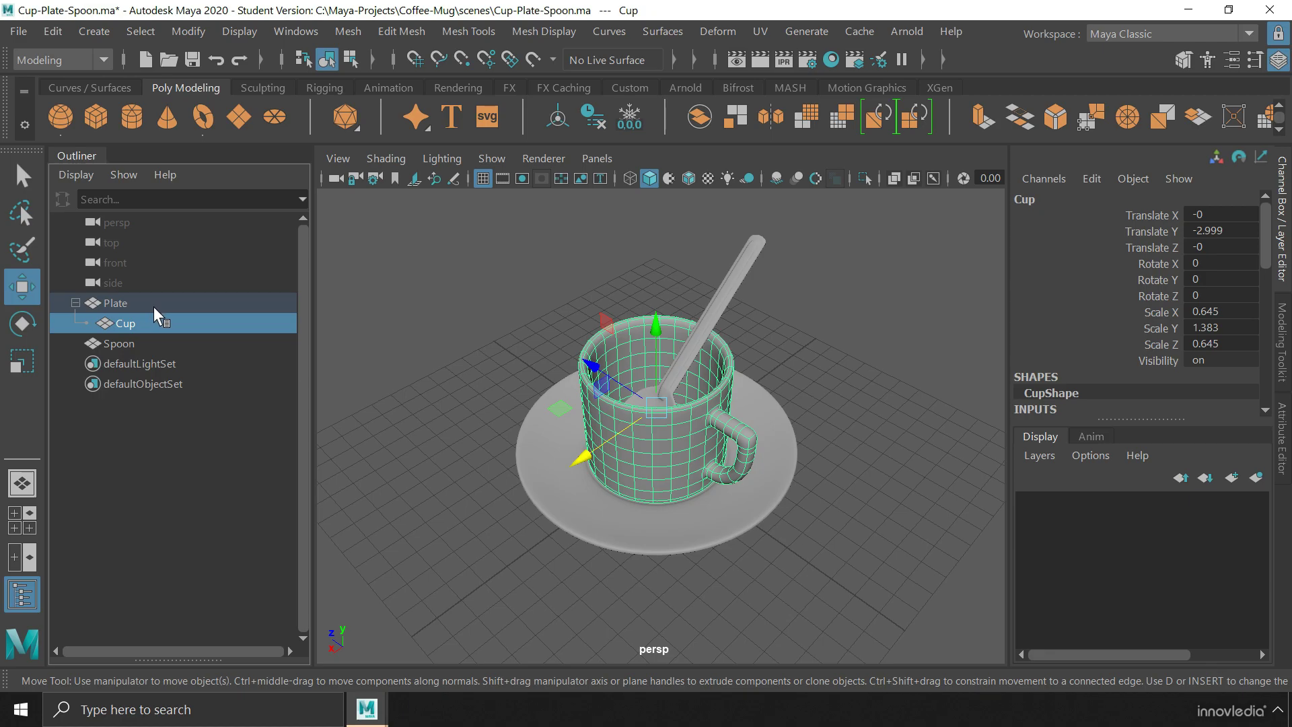
click(765, 500)
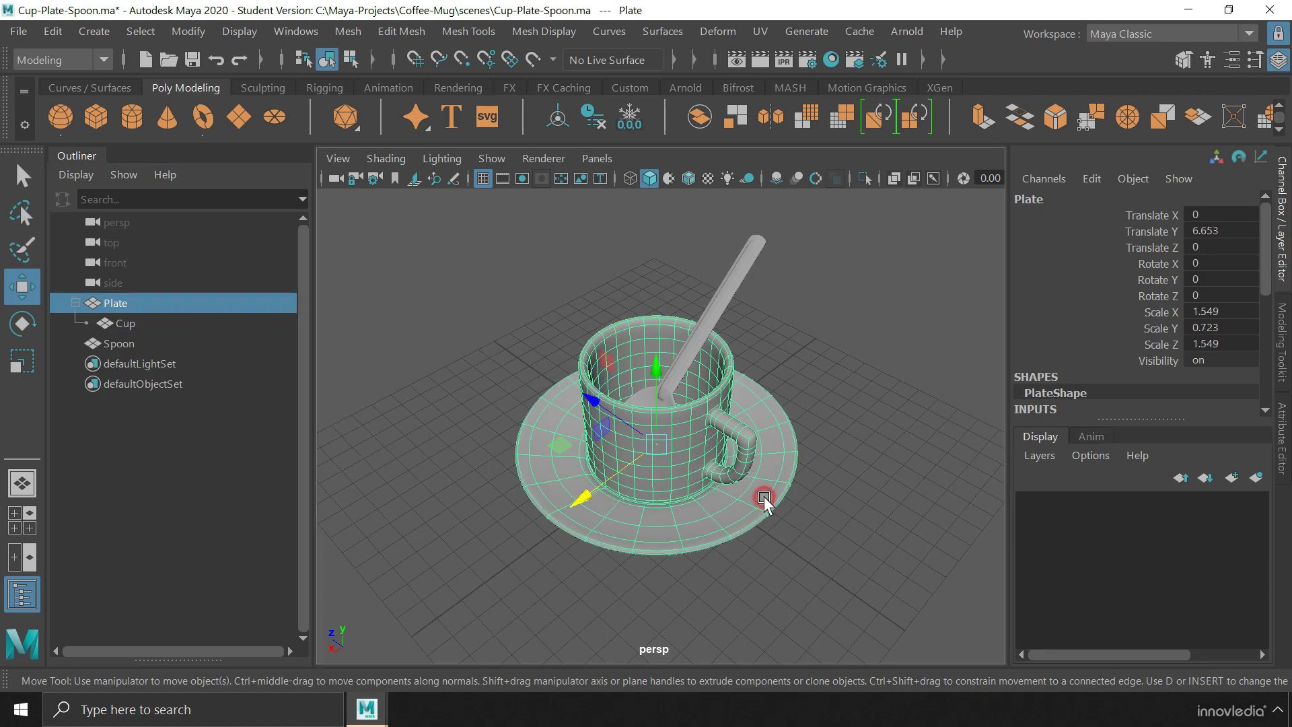
mouse_move(583, 496)
mouse_down()
mouse_move(539, 540)
mouse_move(630, 533)
mouse_up()
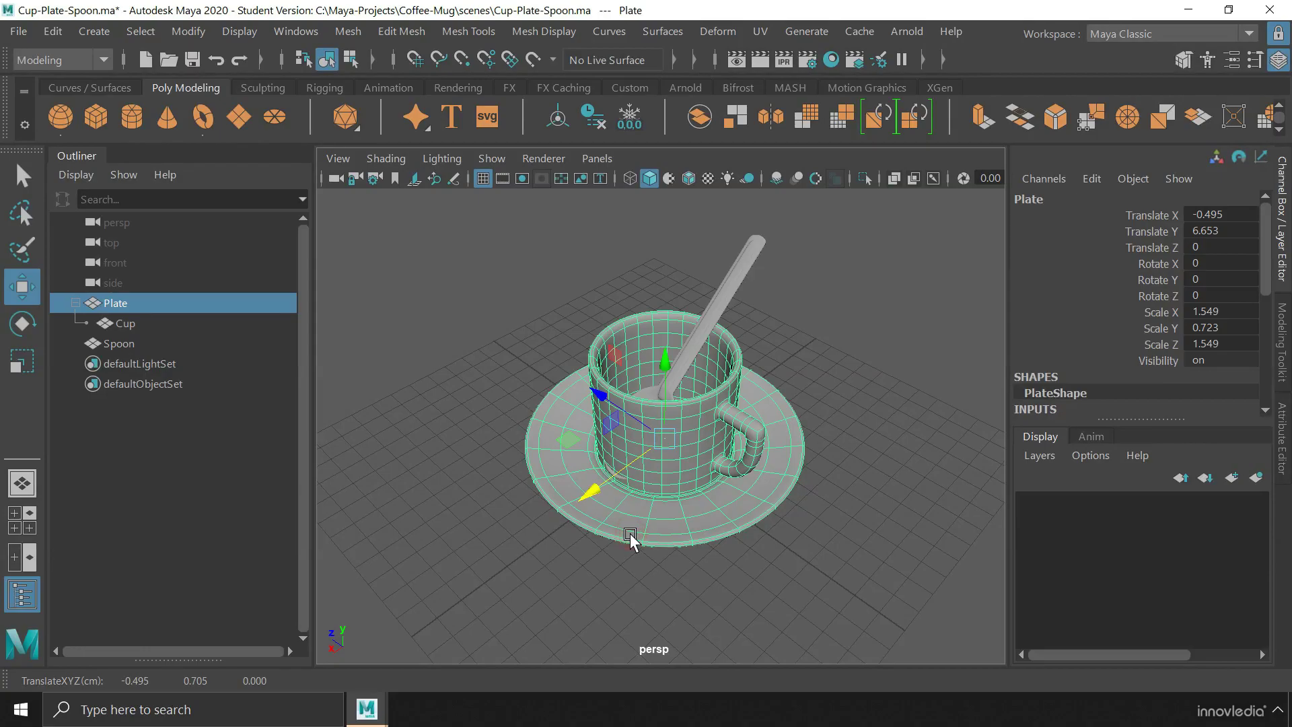
key(ctrl+z)
click(687, 423)
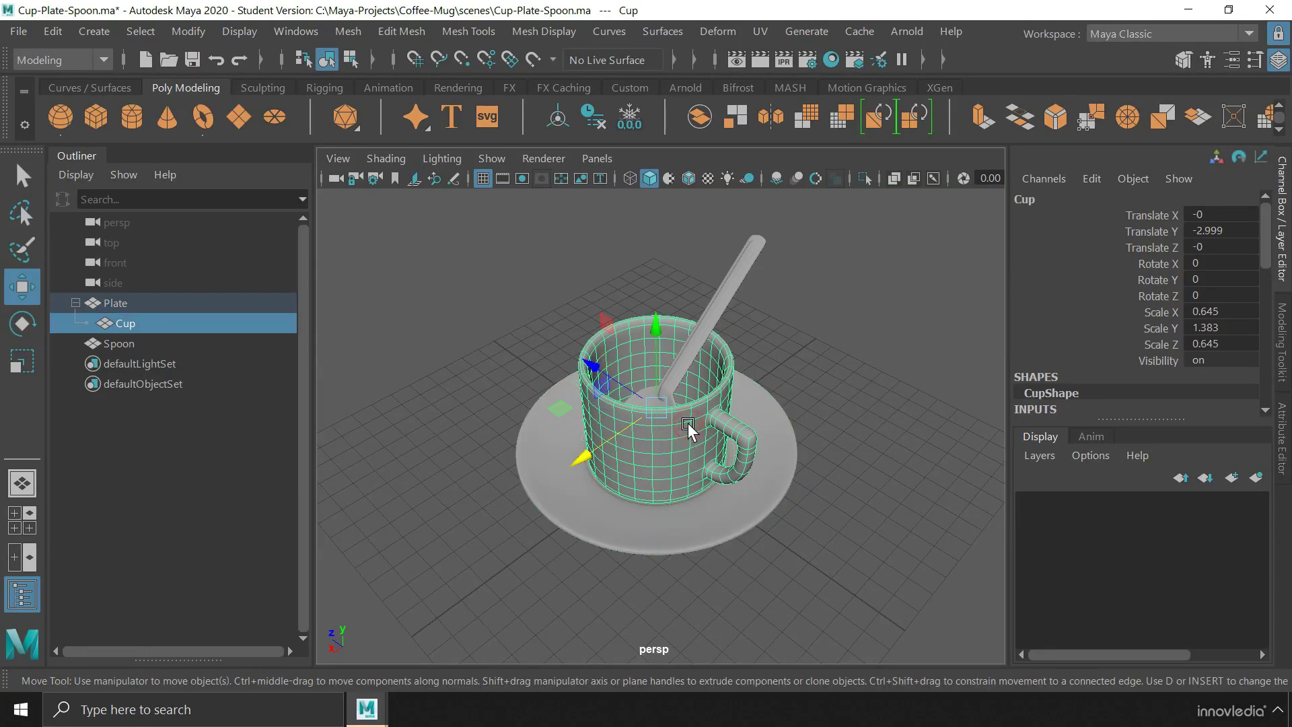
mouse_move(654, 450)
mouse_down()
mouse_move(350, 575)
mouse_move(673, 502)
mouse_move(763, 452)
mouse_move(604, 562)
mouse_move(744, 509)
mouse_up()
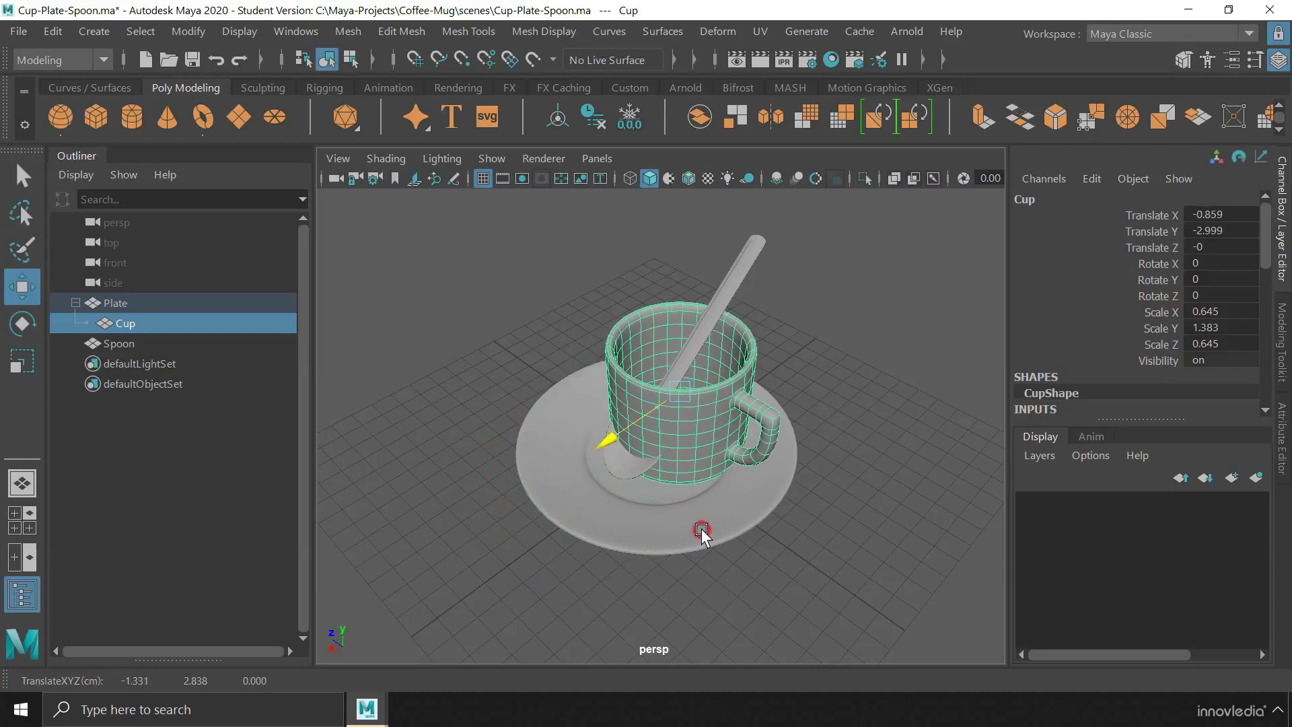
text(0)
click(744, 533)
key(r)
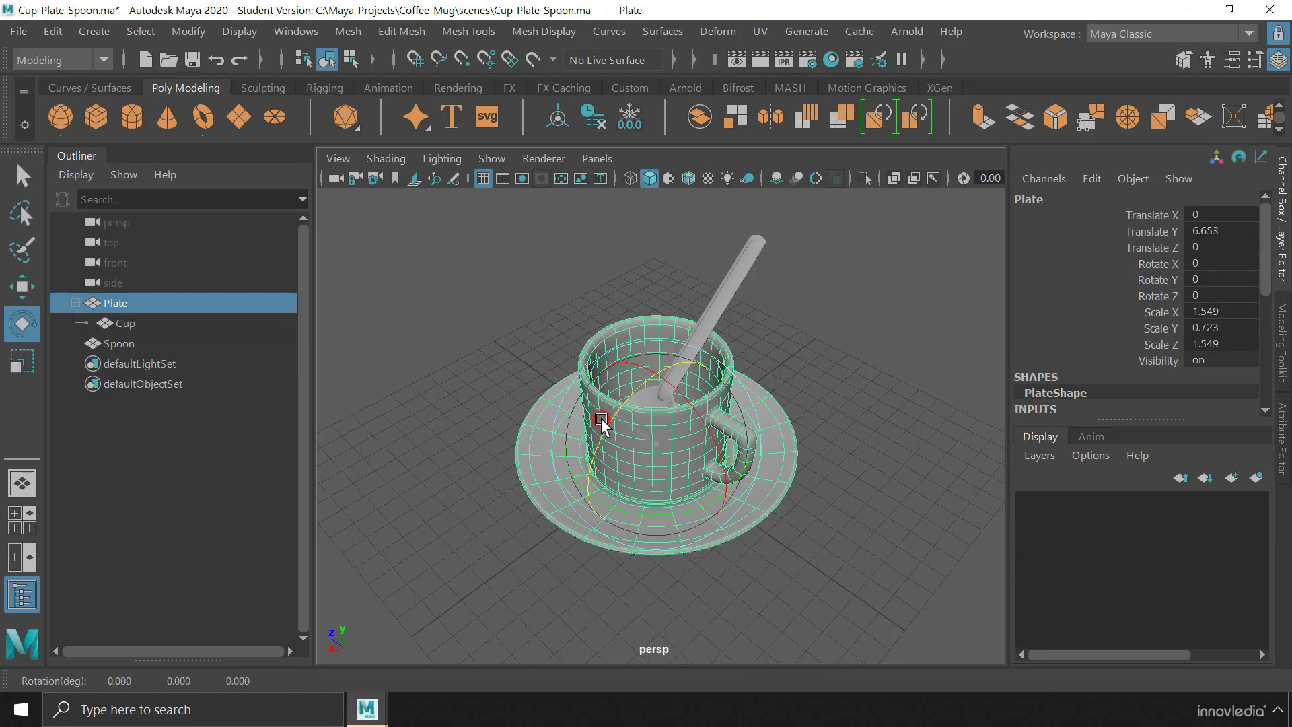
mouse_move(601, 418)
mouse_down()
mouse_move(658, 435)
mouse_move(646, 469)
mouse_up()
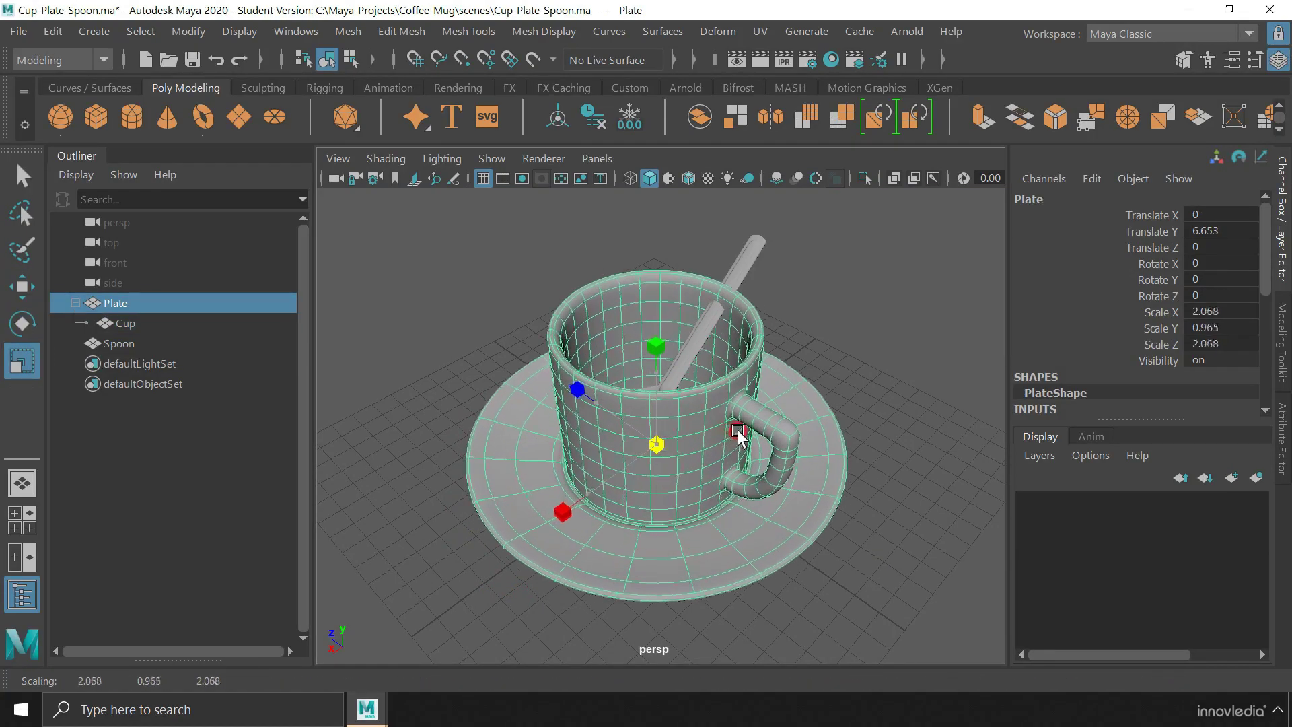
key(ctrl+h)
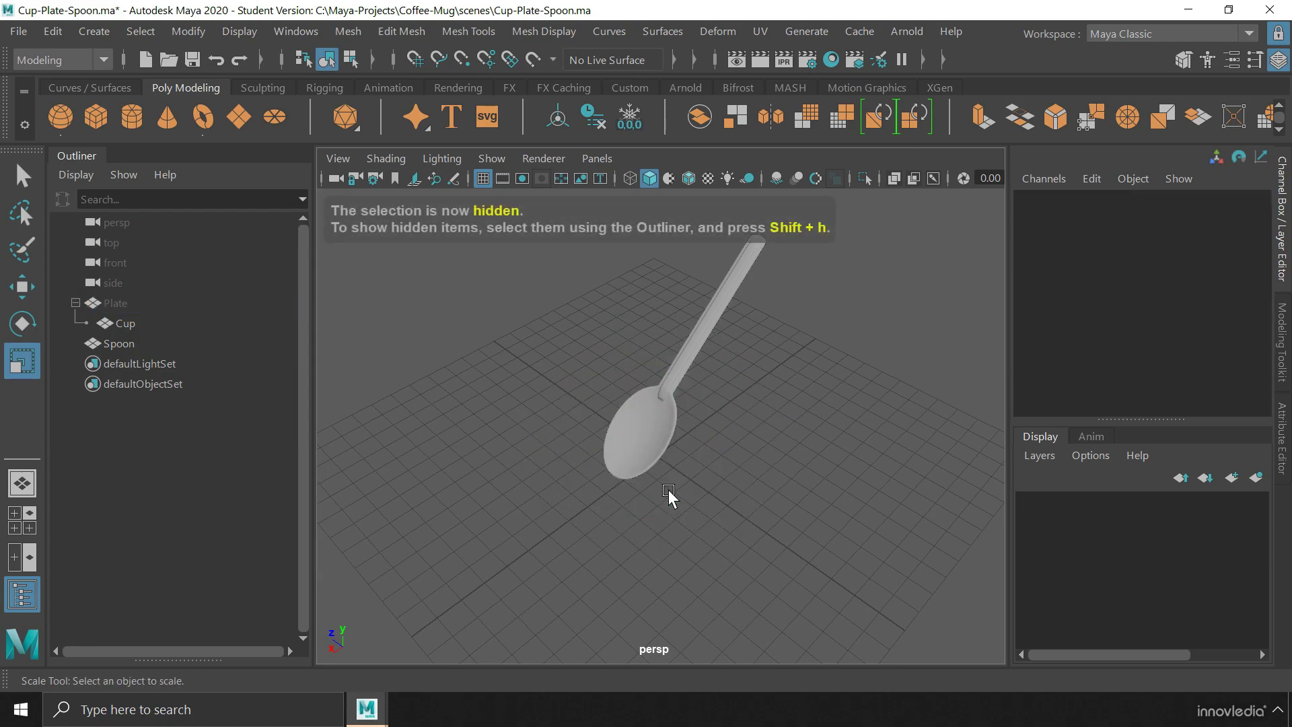
key(ctrl+shift+h)
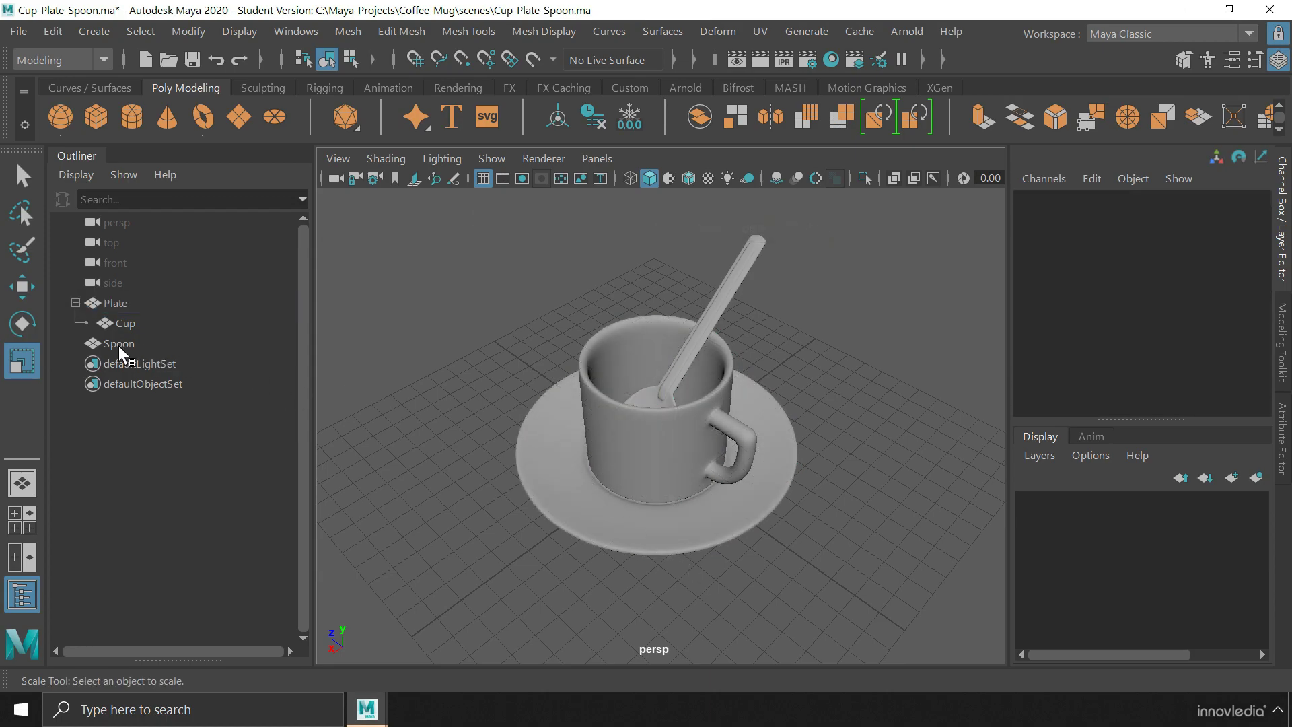
Parent the Spoon under the Cup, clear the selection, then select the Plate with the Move tool
click(118, 345)
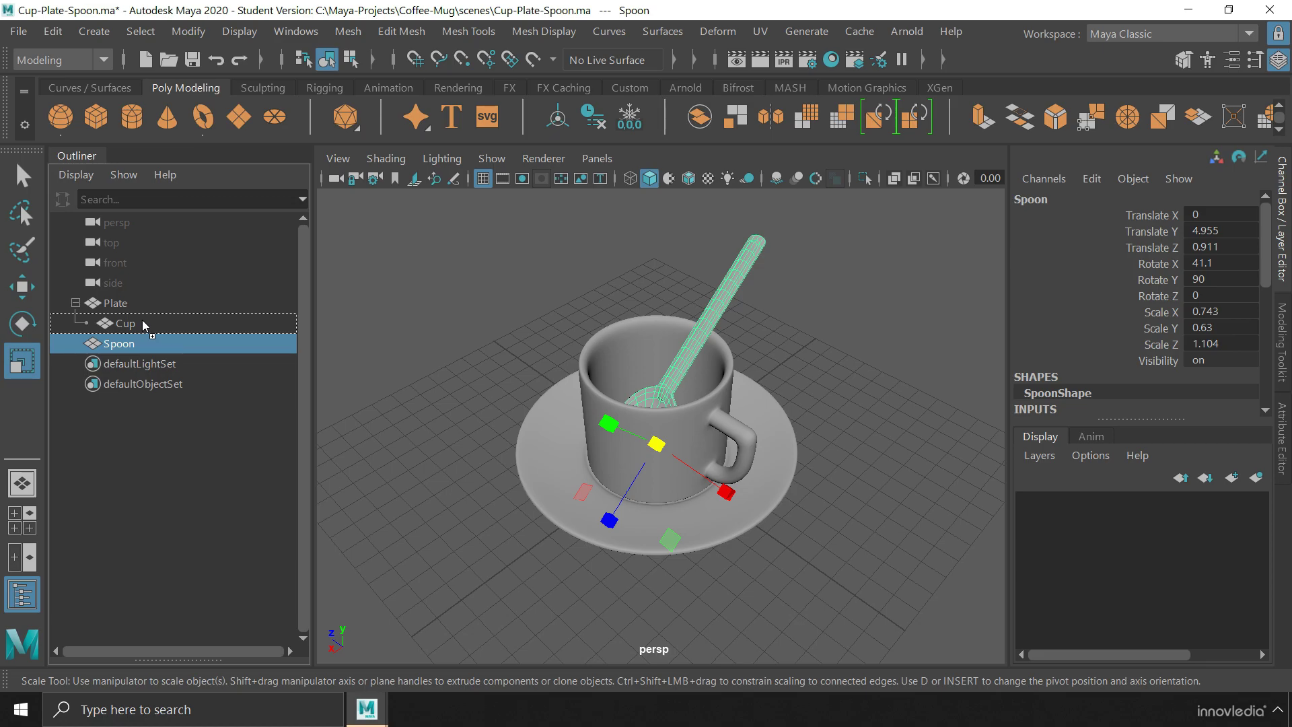
middle_drag(143, 320, 142, 320)
click(90, 323)
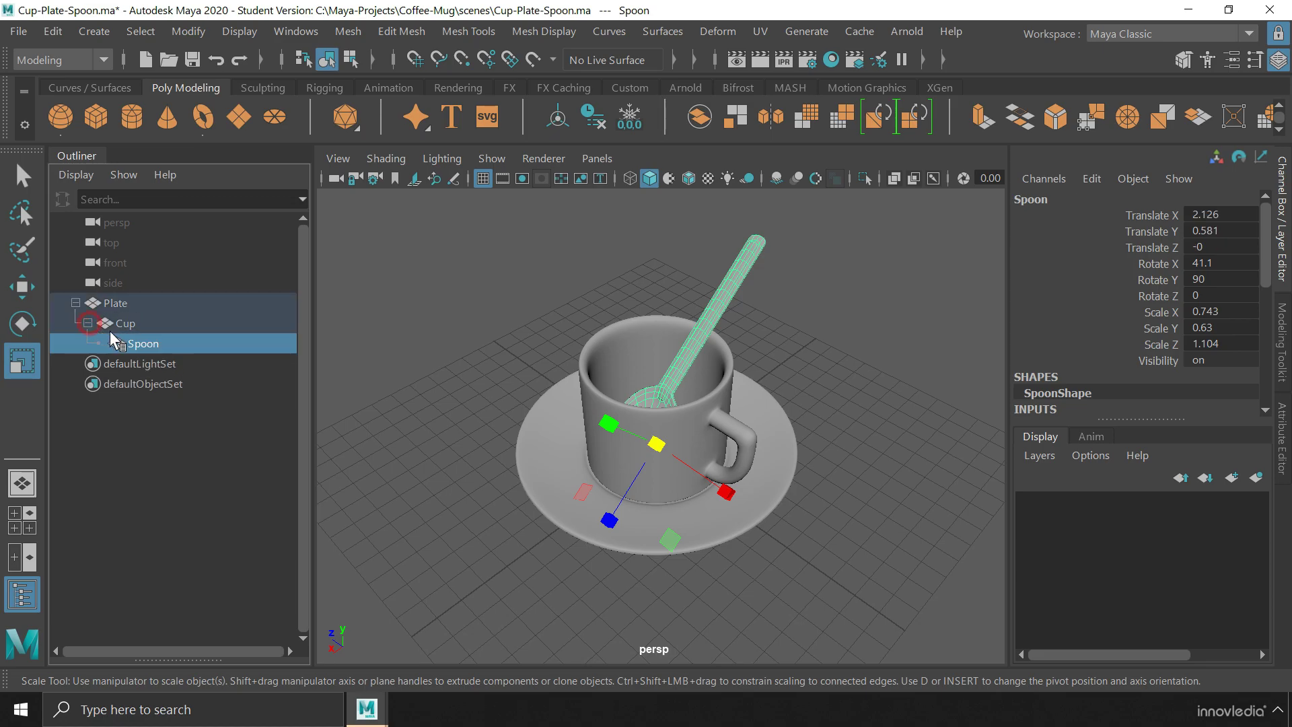
click(278, 422)
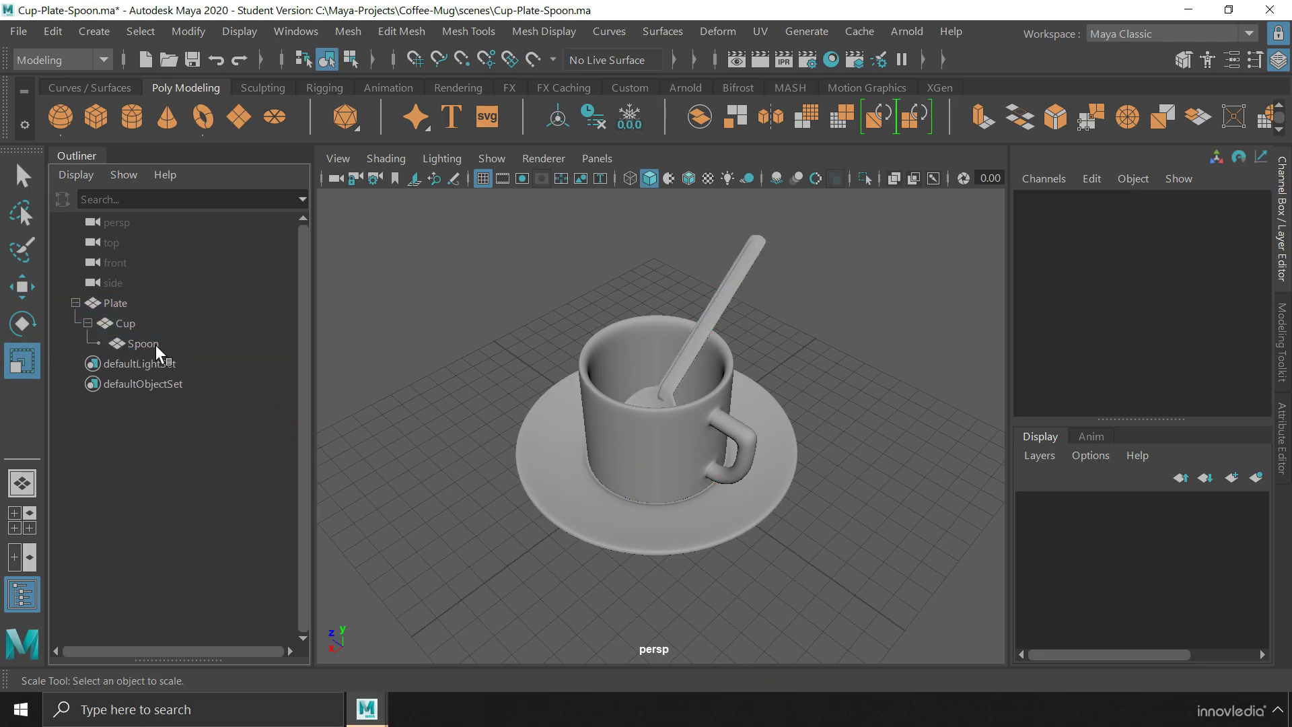
click(141, 304)
key(w)
mouse_move(576, 503)
mouse_down()
mouse_move(671, 432)
mouse_move(557, 516)
mouse_move(659, 416)
mouse_move(475, 535)
mouse_move(621, 454)
mouse_move(666, 409)
mouse_move(485, 550)
mouse_move(627, 518)
mouse_move(727, 474)
mouse_move(481, 594)
mouse_move(623, 538)
mouse_up()
key(Down)
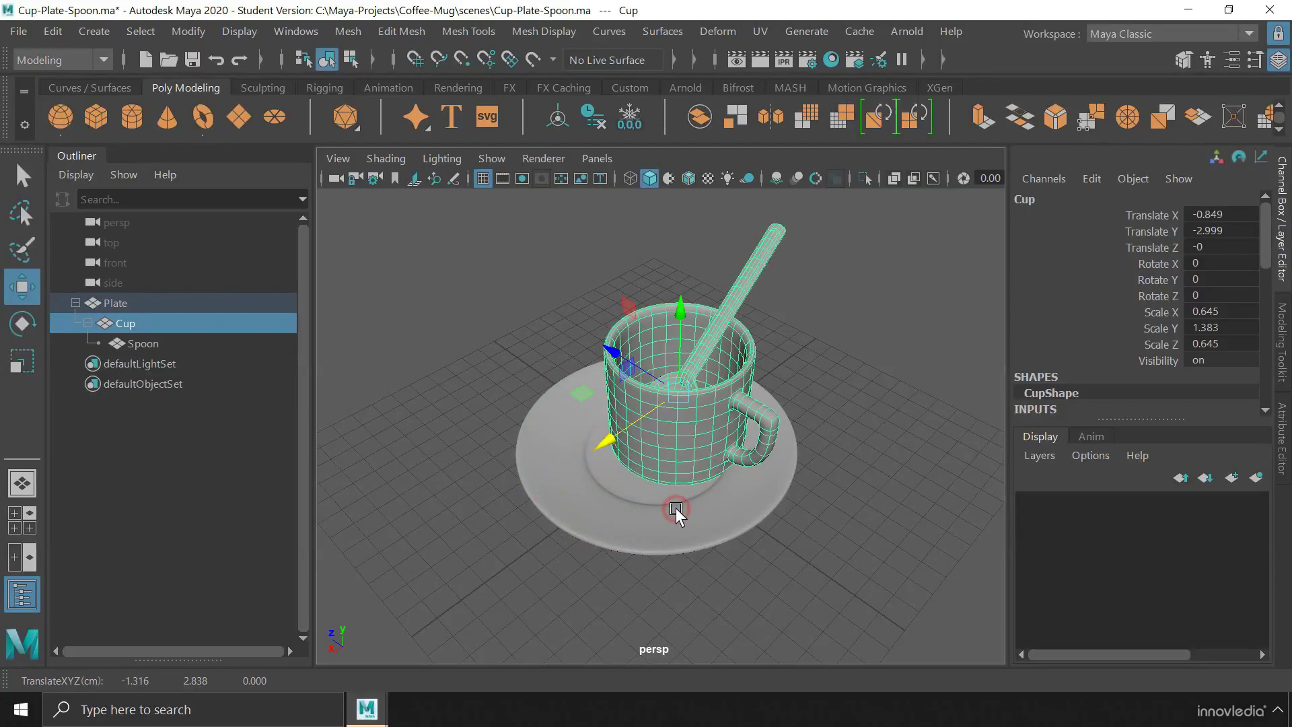
key(Down)
mouse_move(666, 454)
mouse_down()
mouse_move(419, 586)
mouse_move(707, 424)
mouse_move(615, 469)
mouse_move(455, 591)
mouse_move(706, 424)
mouse_move(505, 545)
mouse_move(670, 510)
mouse_up()
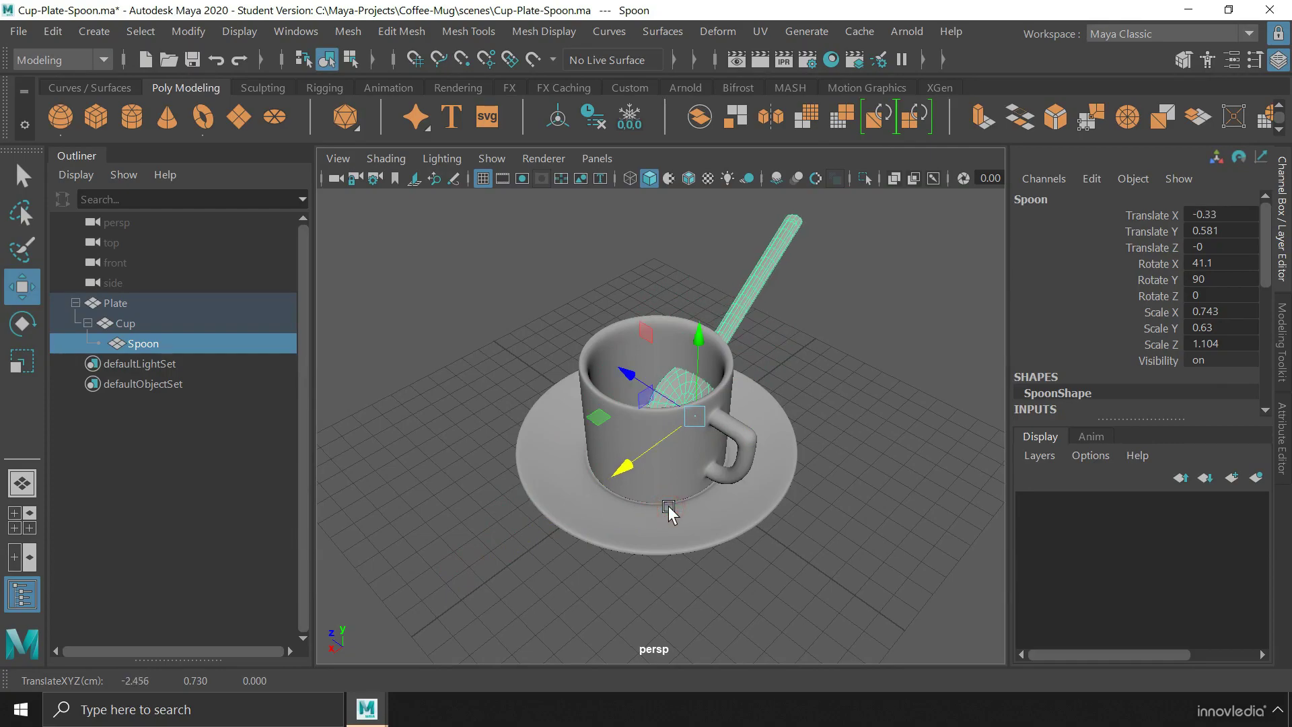
key(z)
click(668, 586)
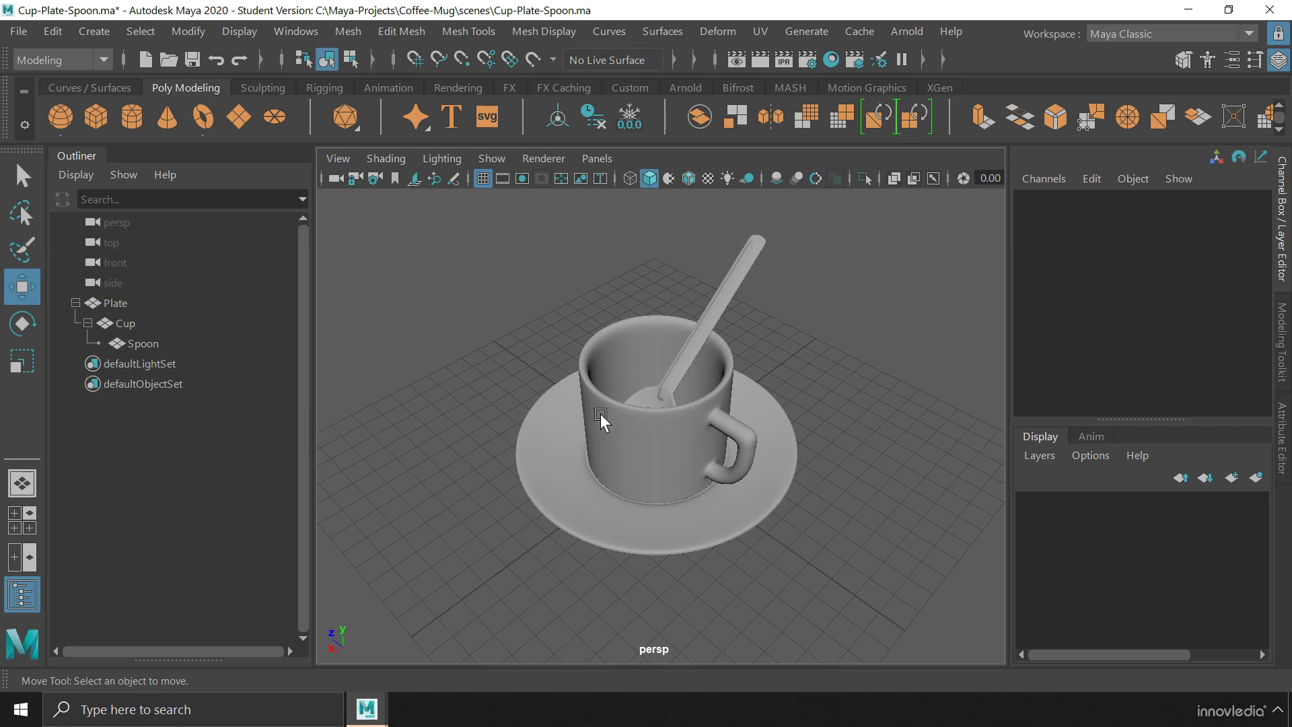
click(142, 343)
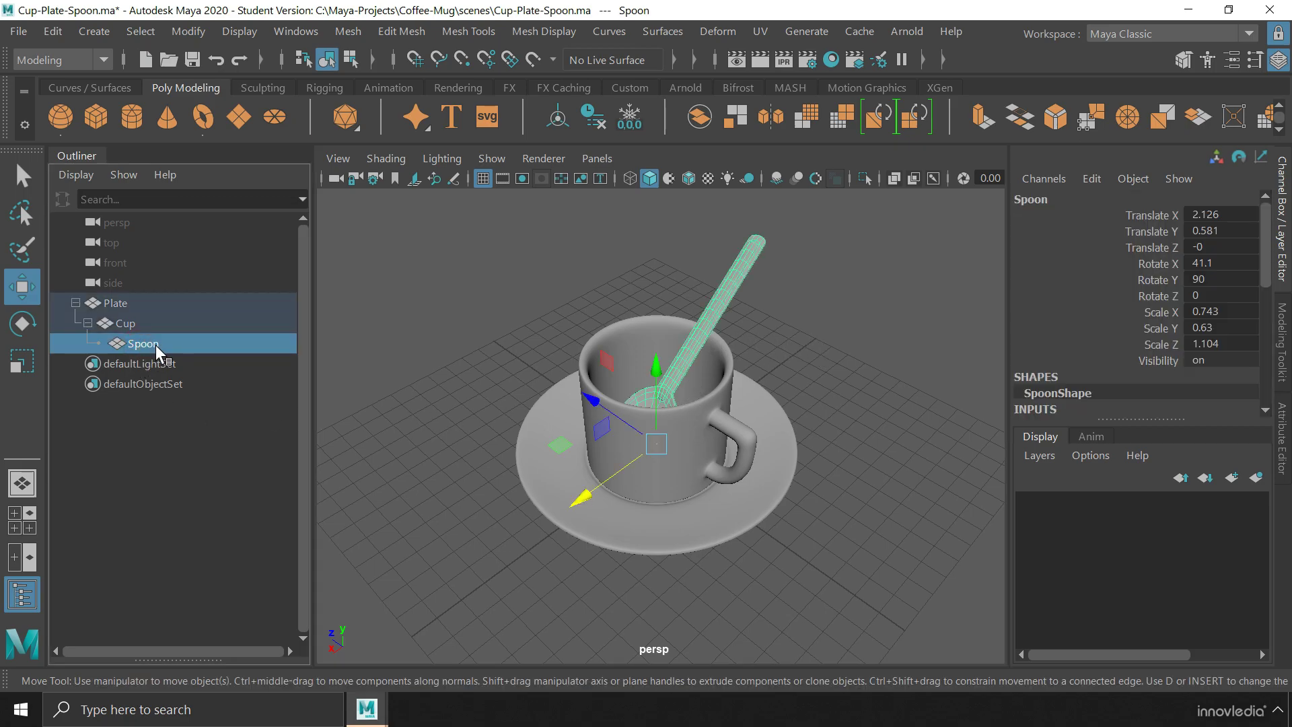
middle_drag(142, 344, 161, 292)
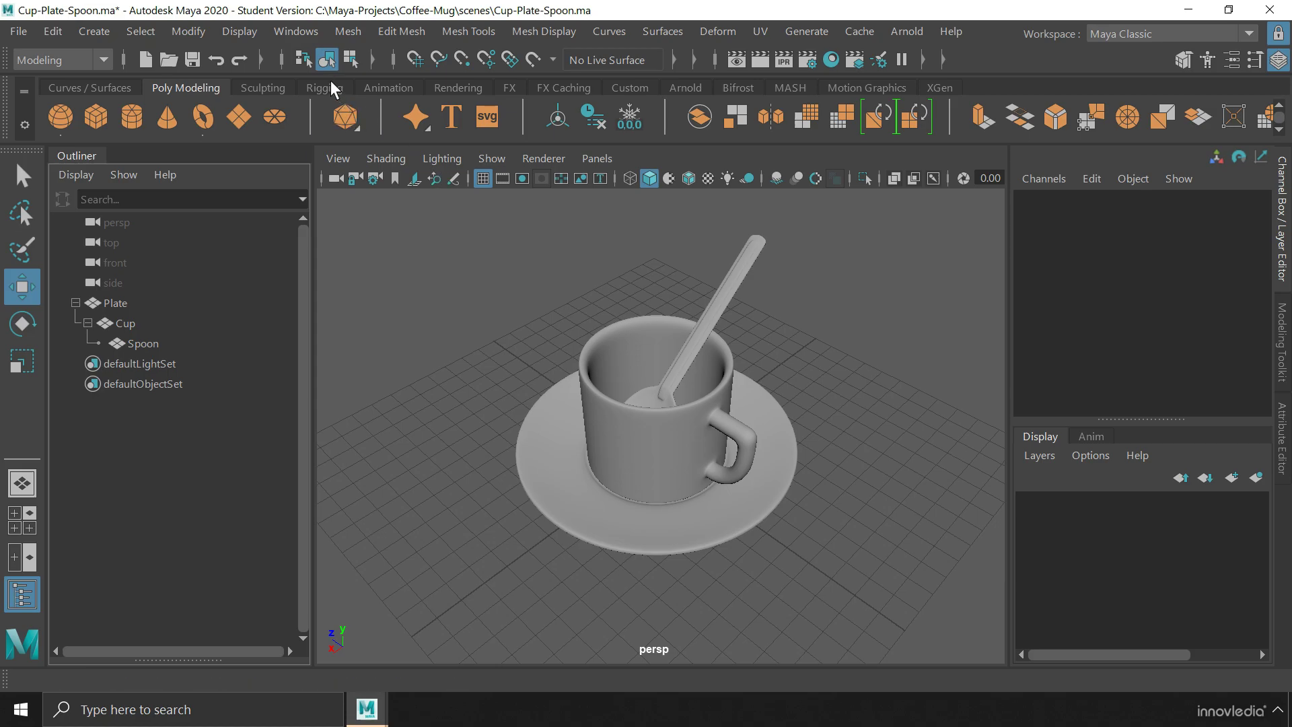
Select just the spoon in the viewport, then deselect, using the Status Line's selection-mode buttons
click(306, 60)
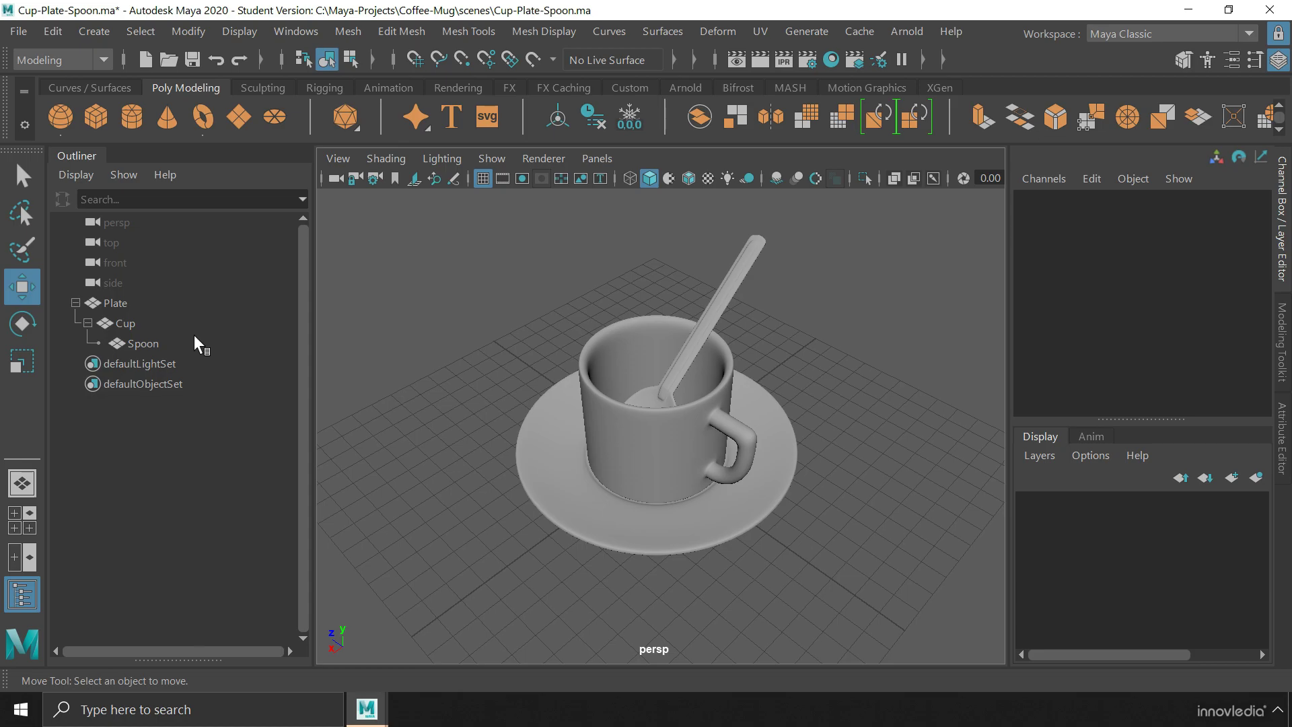
click(716, 302)
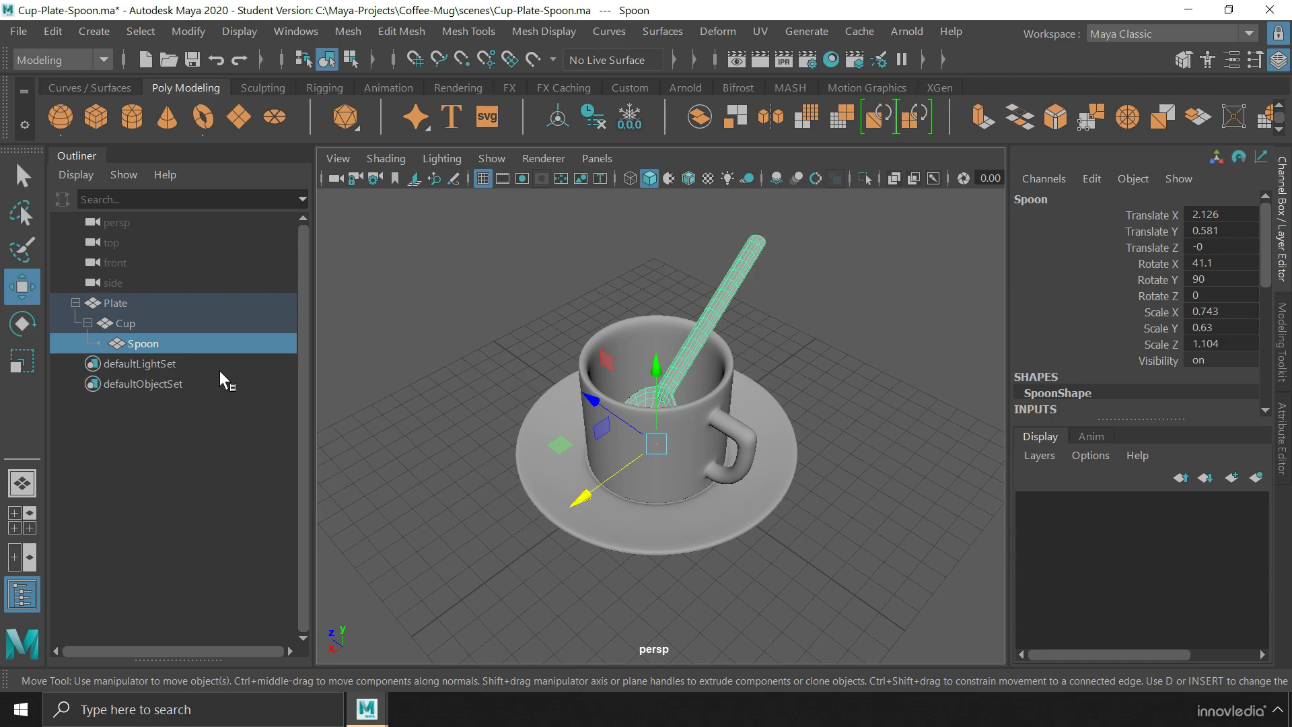
click(384, 382)
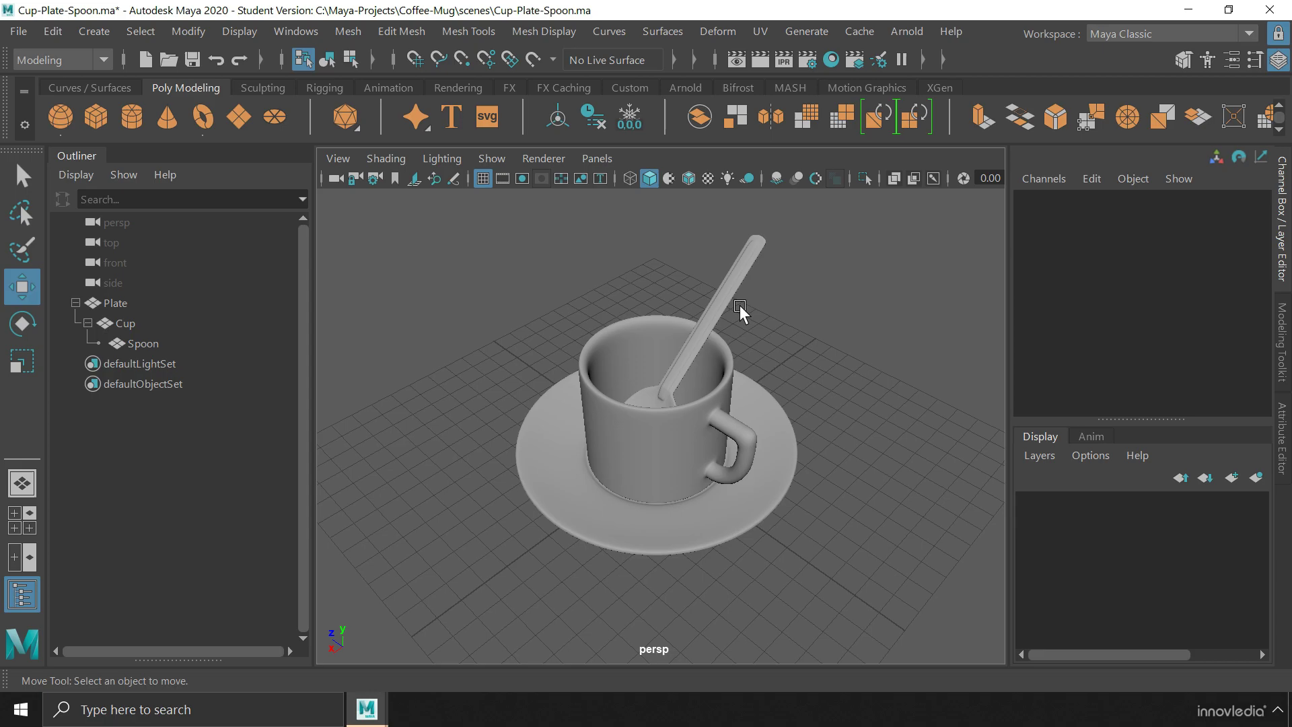
Grab the whole Plate group with one spoon click, deselect, then select the spoon and the cup individually
click(738, 276)
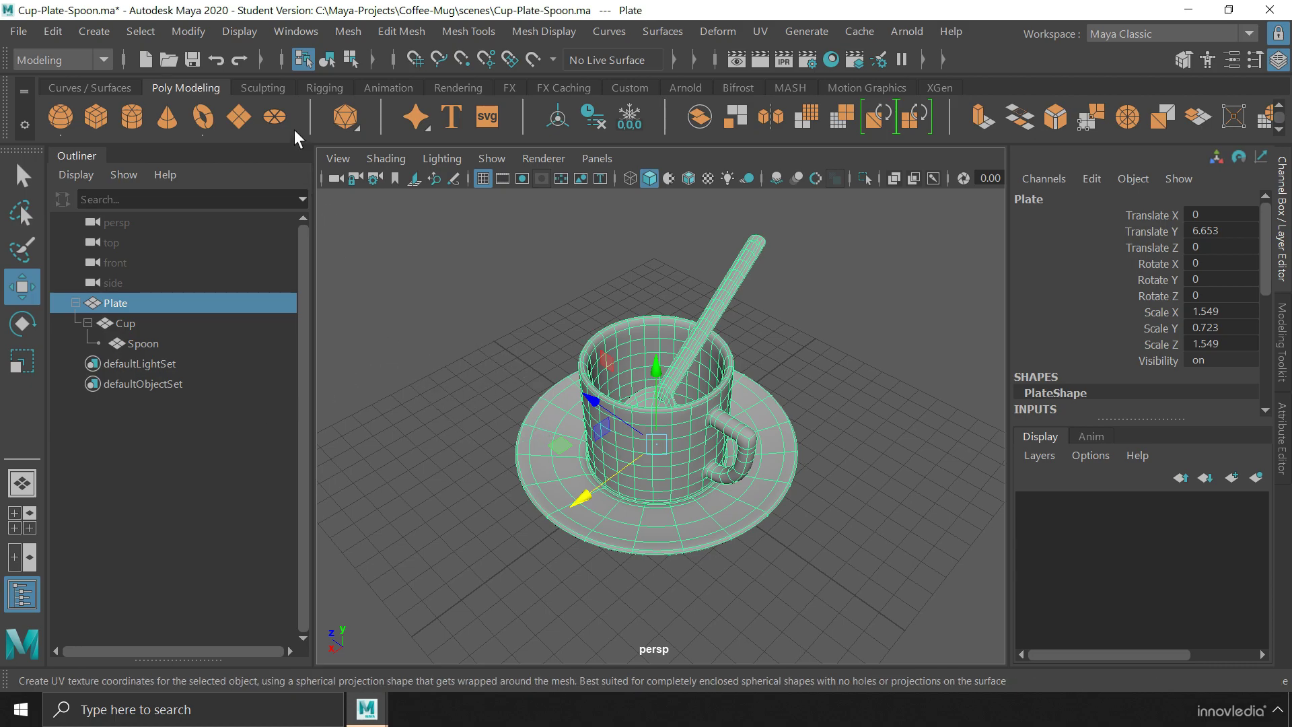
click(414, 229)
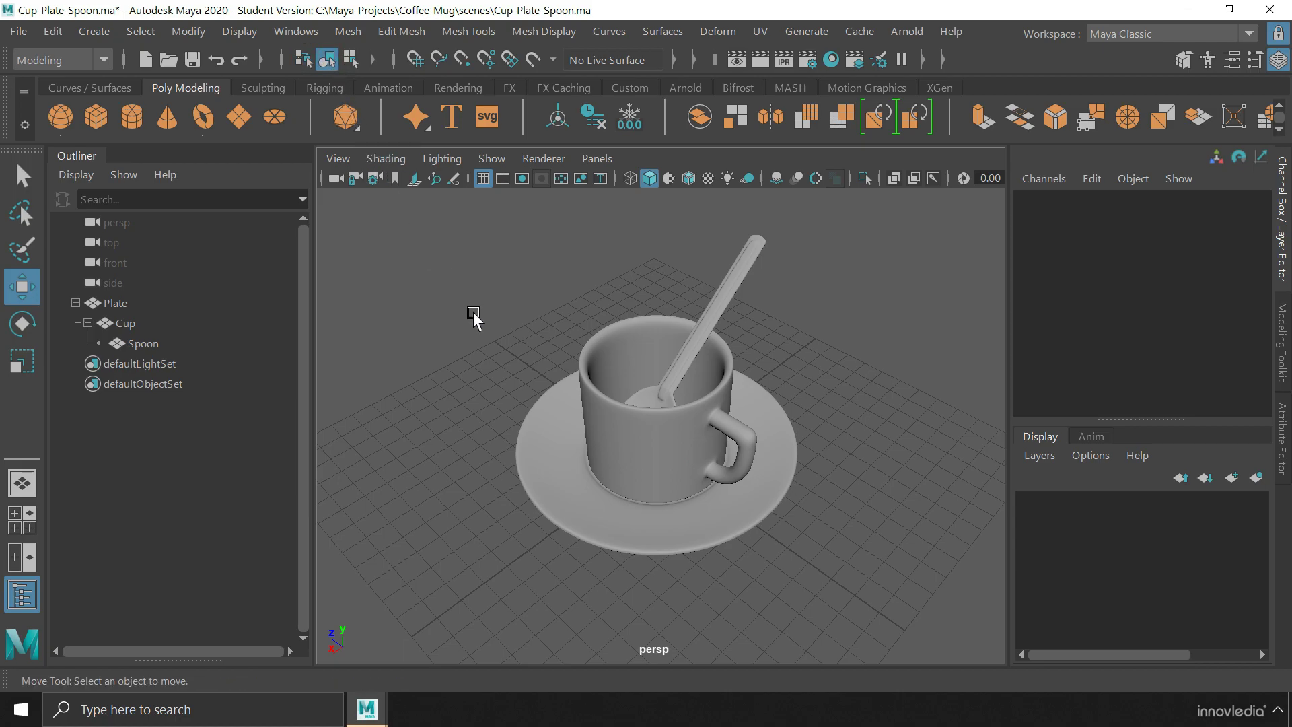
click(706, 324)
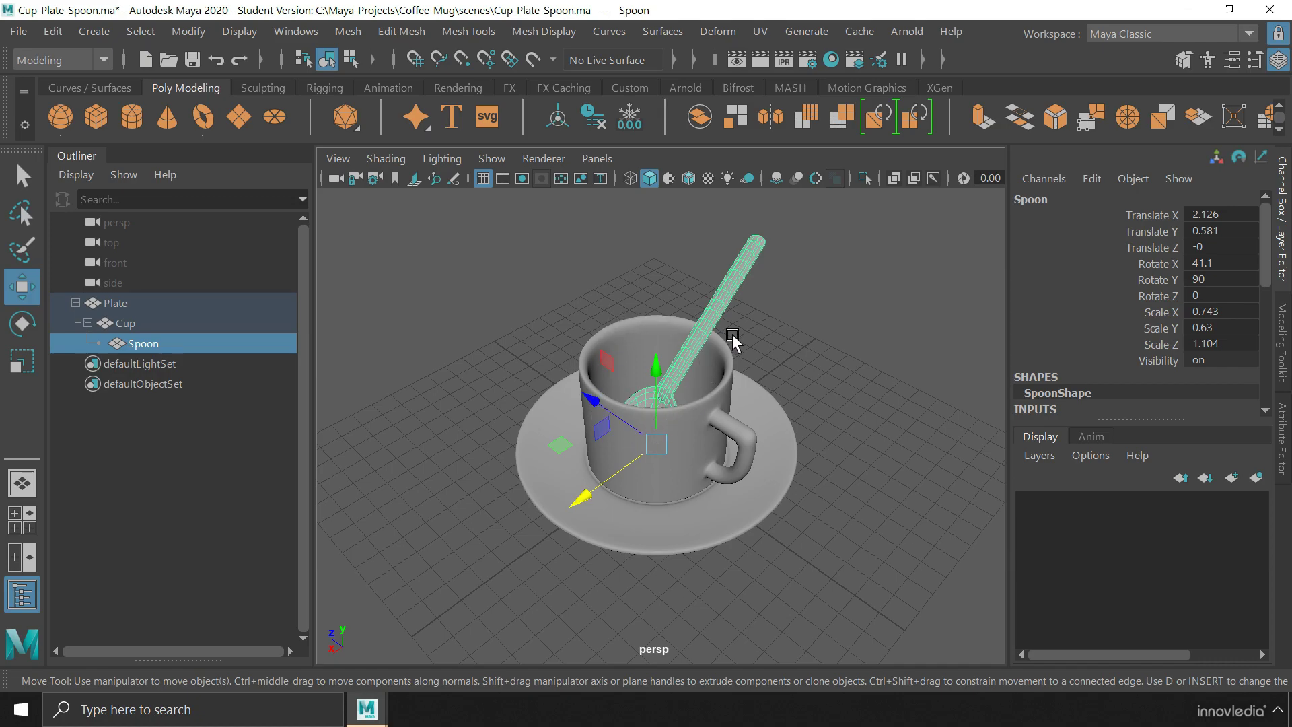
click(693, 409)
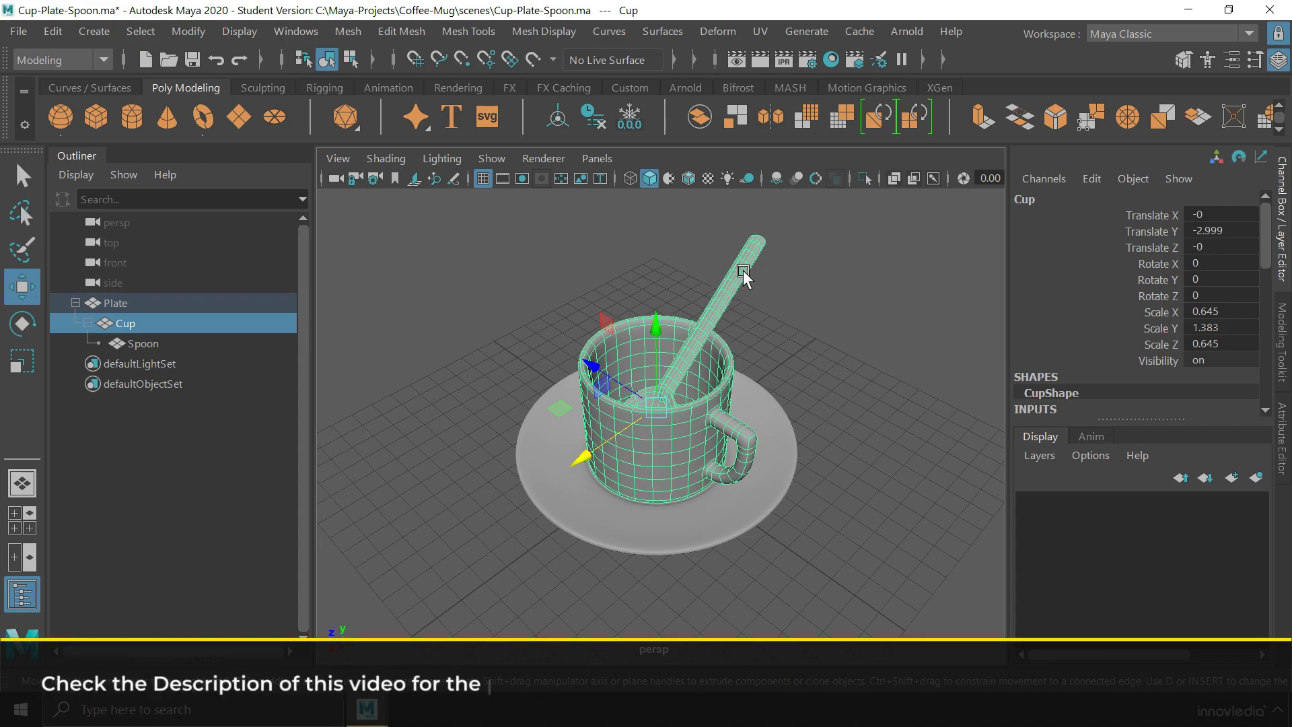
click(769, 408)
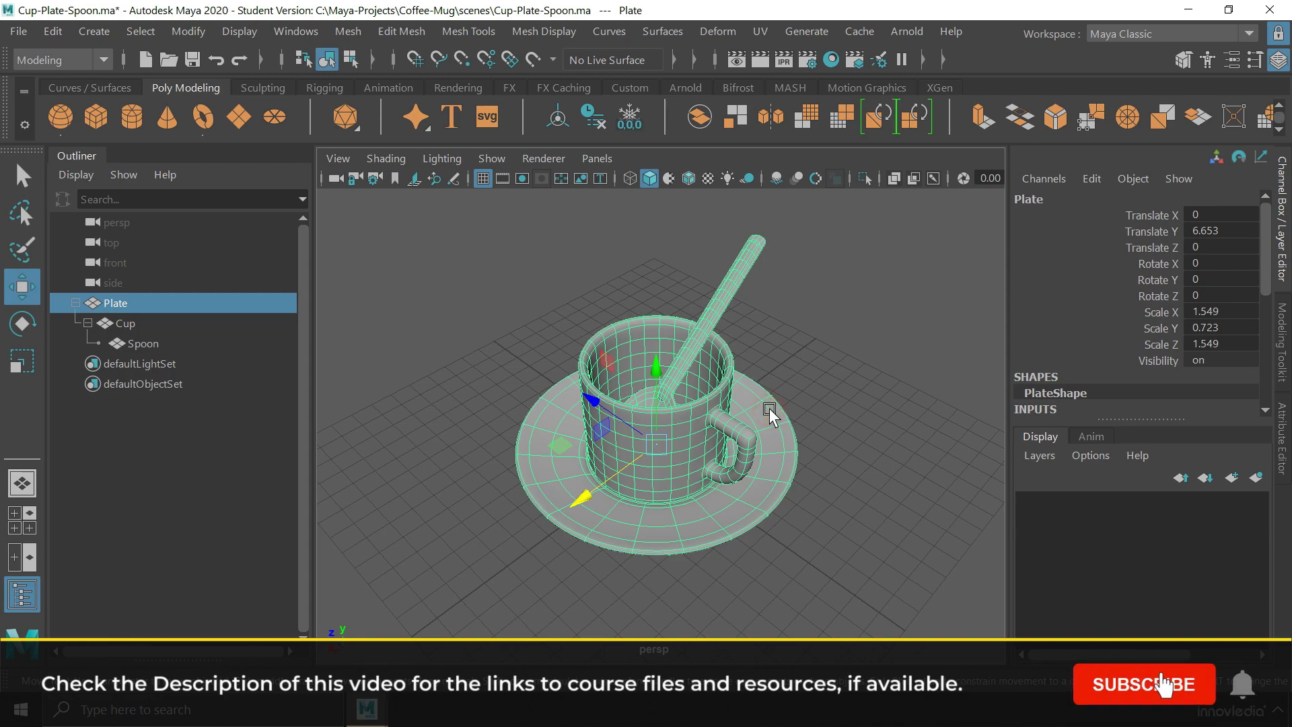
click(824, 382)
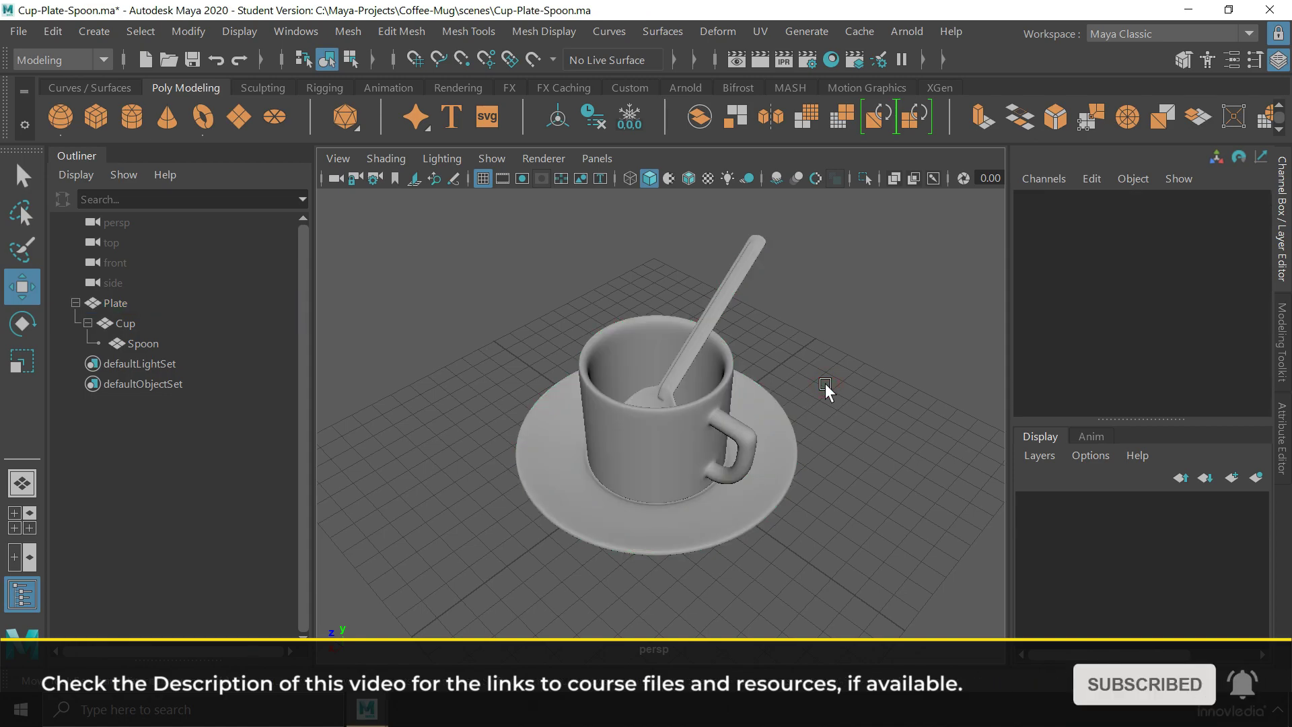